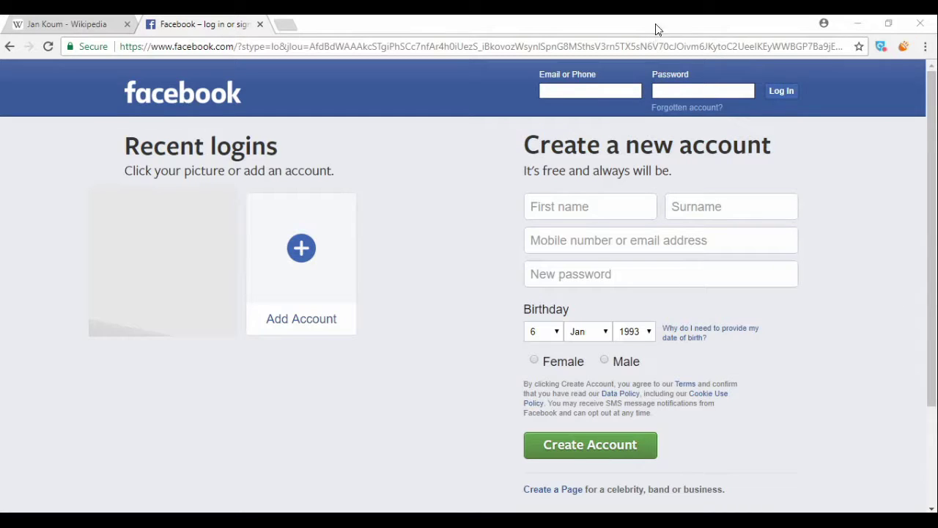
# Close the Wikipedia tab, leaving the Facebook login page with its empty email and password fields.
pyautogui.click(127, 24)
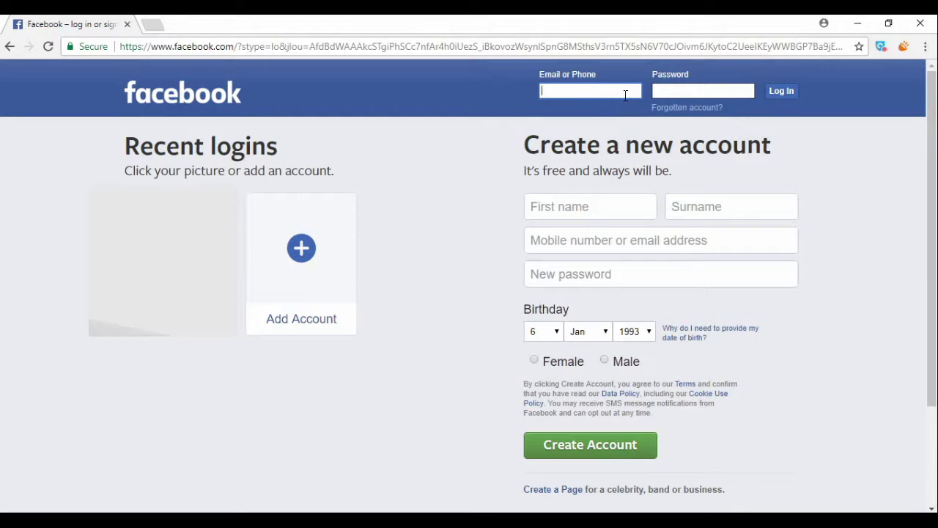
pyautogui.click(673, 86)
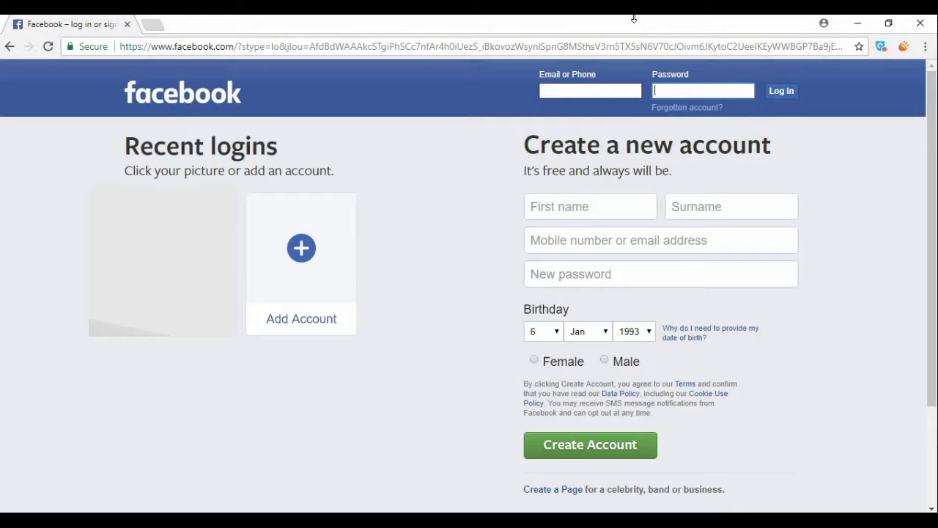
pyautogui.click(635, 91)
pyautogui.click(679, 92)
# Log in with the autocompleted account email and the account password.
pyautogui.click(592, 92)
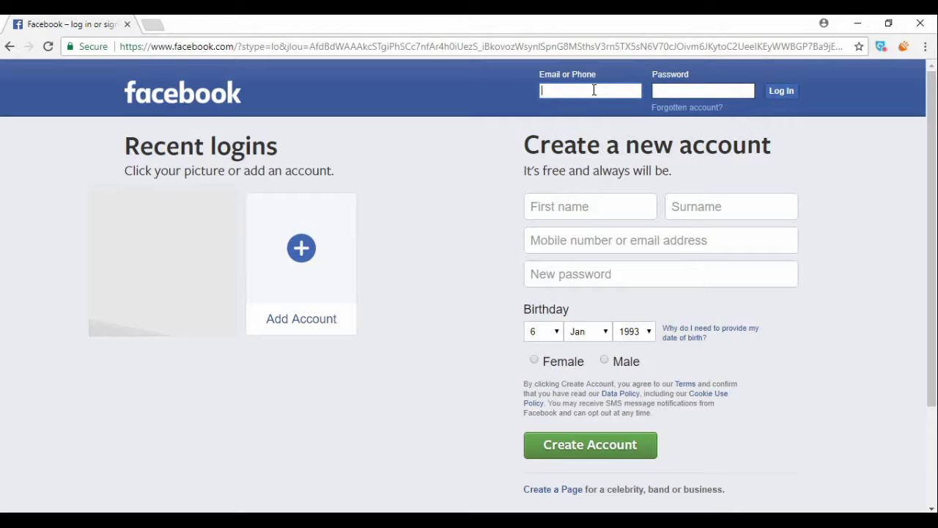
pyautogui.write('hari')
pyautogui.press('Down')
pyautogui.press('Return')
pyautogui.click(665, 88)
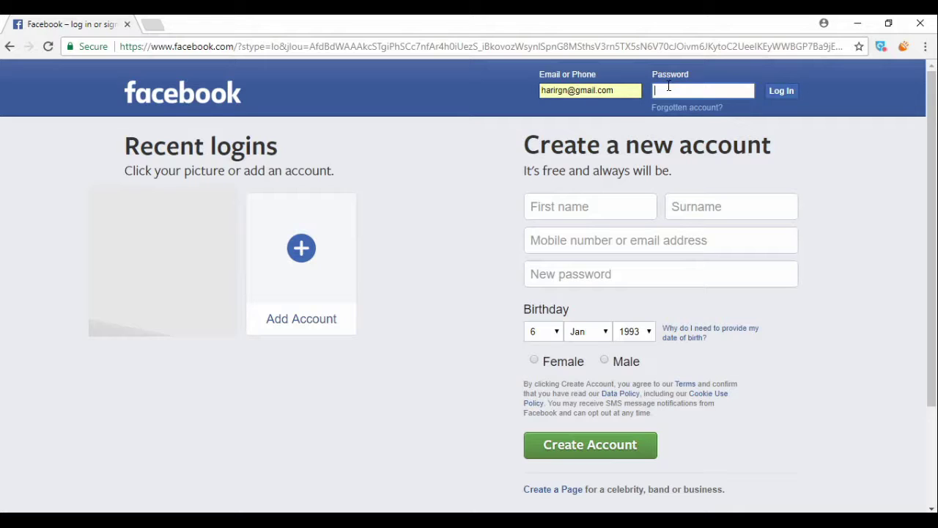
pyautogui.write('••••••••••••••••••••••')
pyautogui.press('Return')
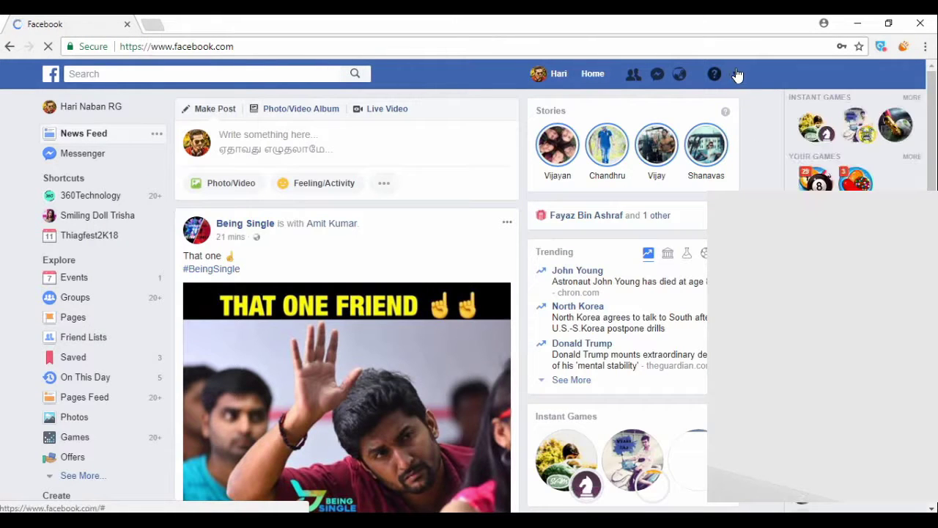
# Go to Settings > Security and Login and scroll to the Setting Up Extra Security heading.
pyautogui.click(738, 76)
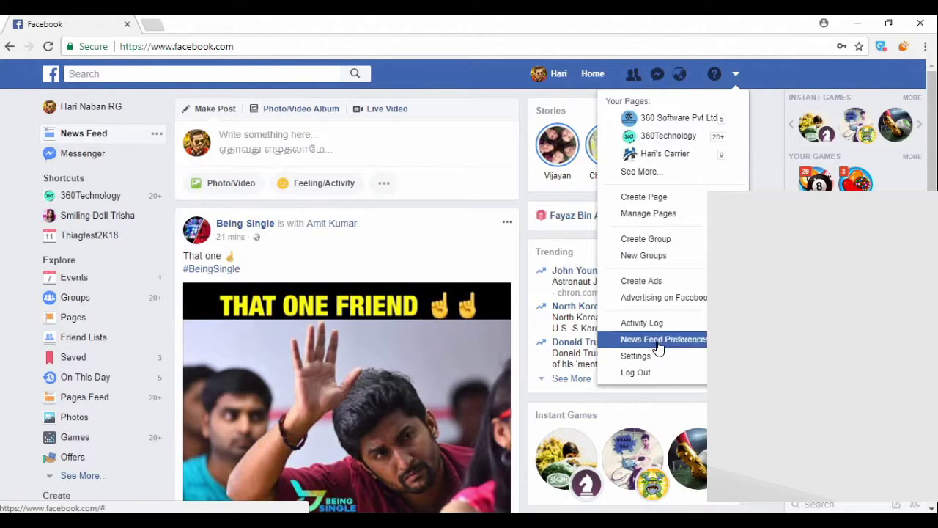
pyautogui.click(636, 356)
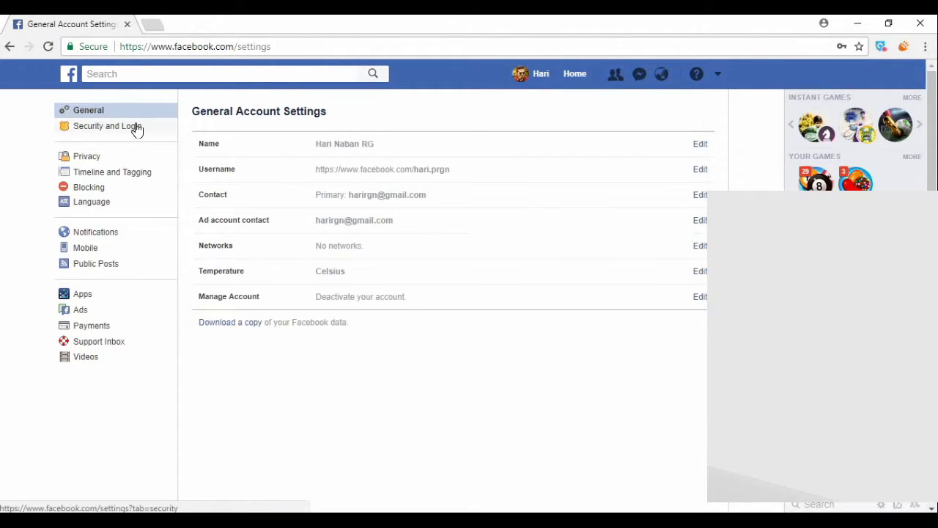
pyautogui.click(130, 132)
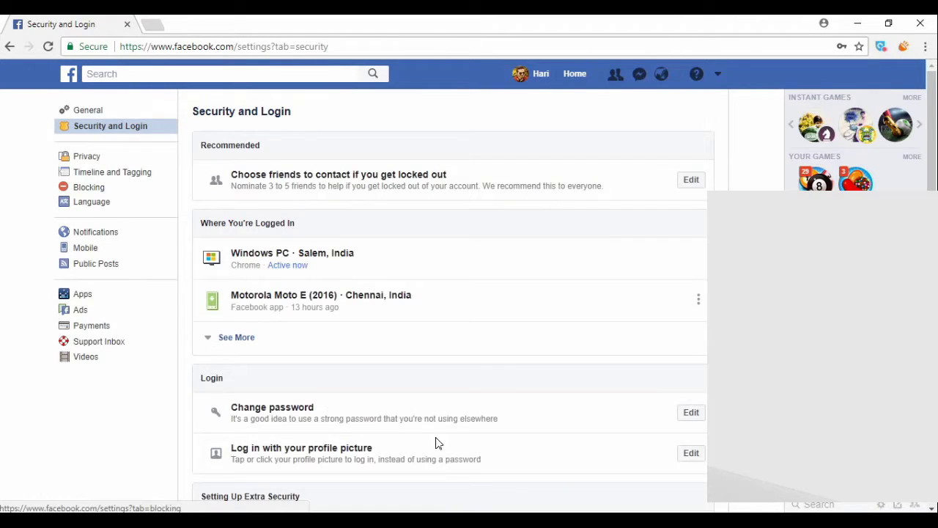
pyautogui.scroll(-3, 436, 413)
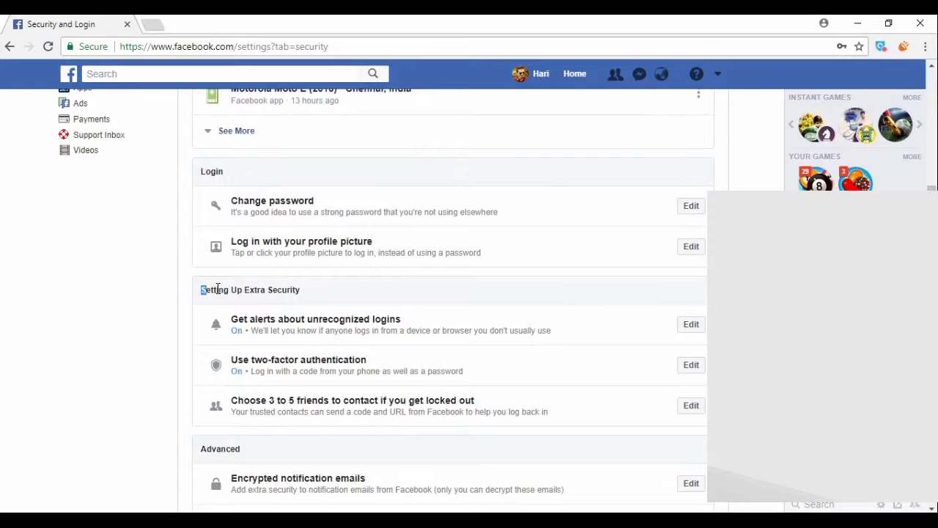
pyautogui.moveTo(203, 288); pyautogui.dragTo(317, 294)
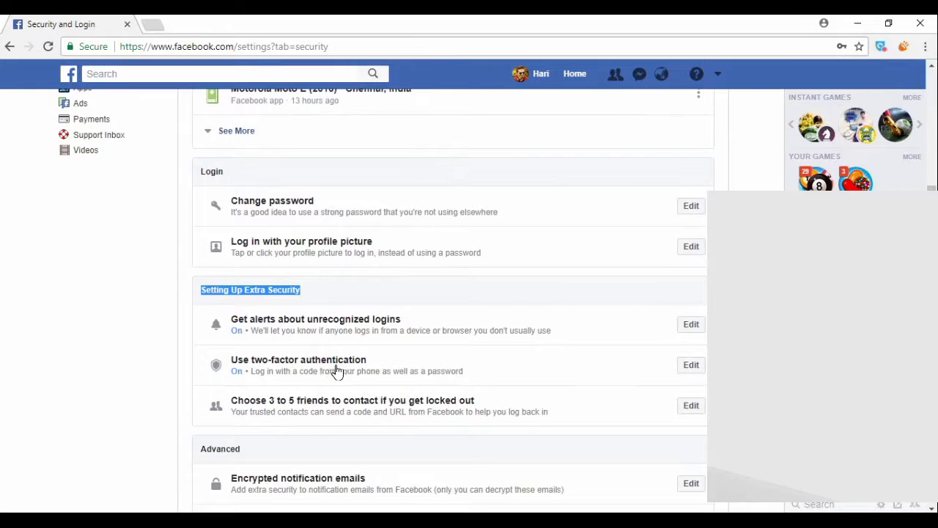
# Expand two-factor authentication and highlight the registered phone and the line saying it is on.
pyautogui.click(693, 367)
pyautogui.scroll(-2, 427, 355)
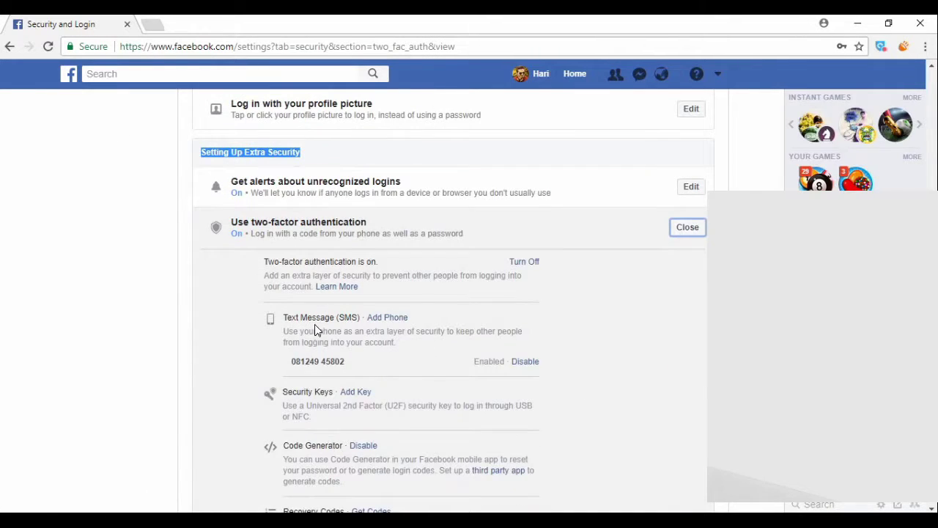
pyautogui.moveTo(307, 318); pyautogui.dragTo(370, 317)
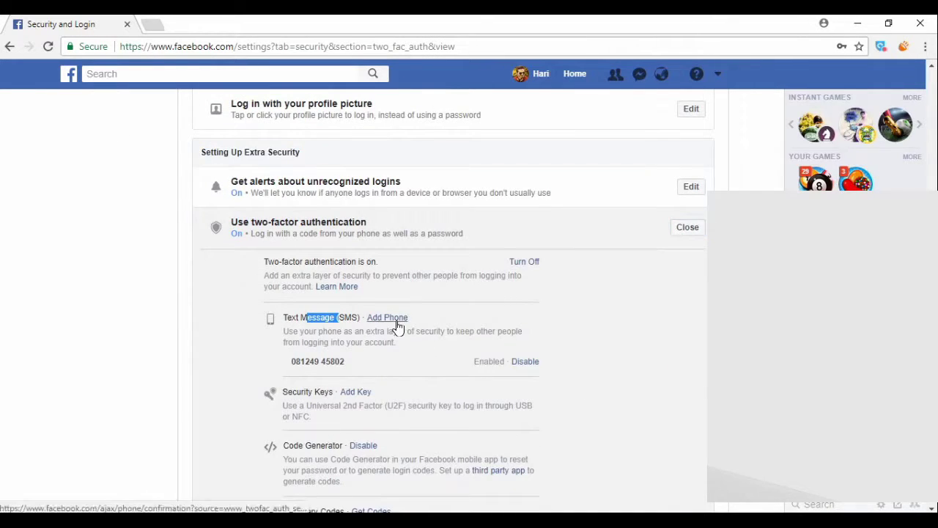
pyautogui.click(355, 350)
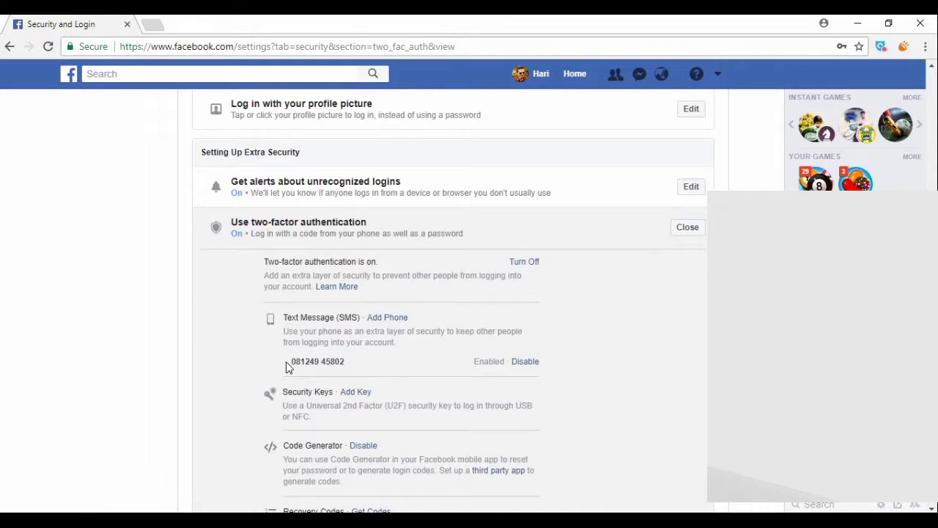
pyautogui.moveTo(286, 362); pyautogui.dragTo(401, 357)
pyautogui.click(584, 393)
pyautogui.moveTo(282, 262); pyautogui.dragTo(381, 268)
pyautogui.click(388, 280)
# Scroll through the Code Generator and remaining two-factor options.
pyautogui.scroll(-1, 503, 384)
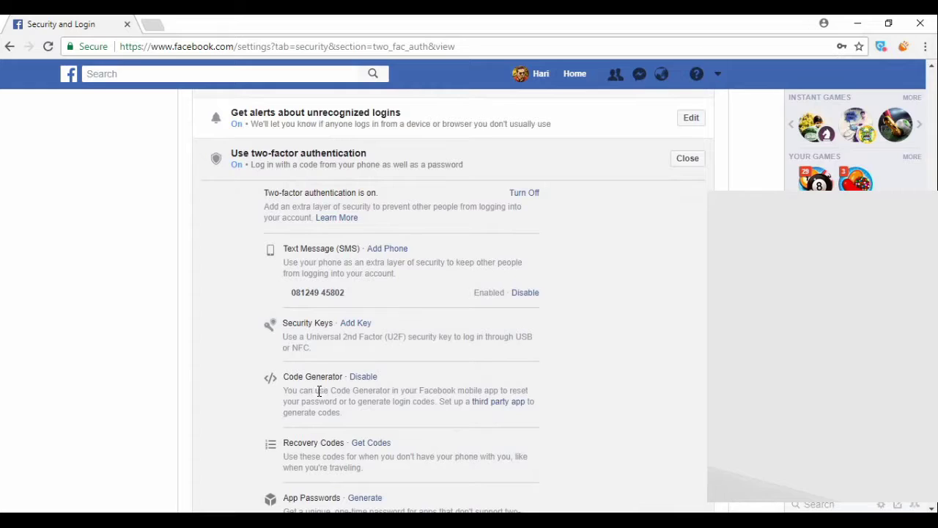
pyautogui.moveTo(315, 390); pyautogui.dragTo(372, 408)
pyautogui.click(385, 419)
pyautogui.scroll(-1, 396, 415)
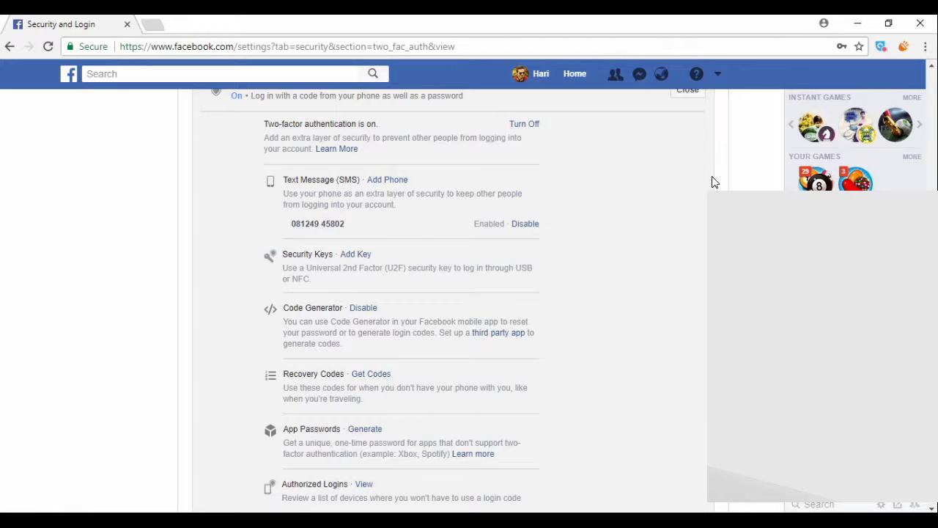
pyautogui.scroll(1, 684, 345)
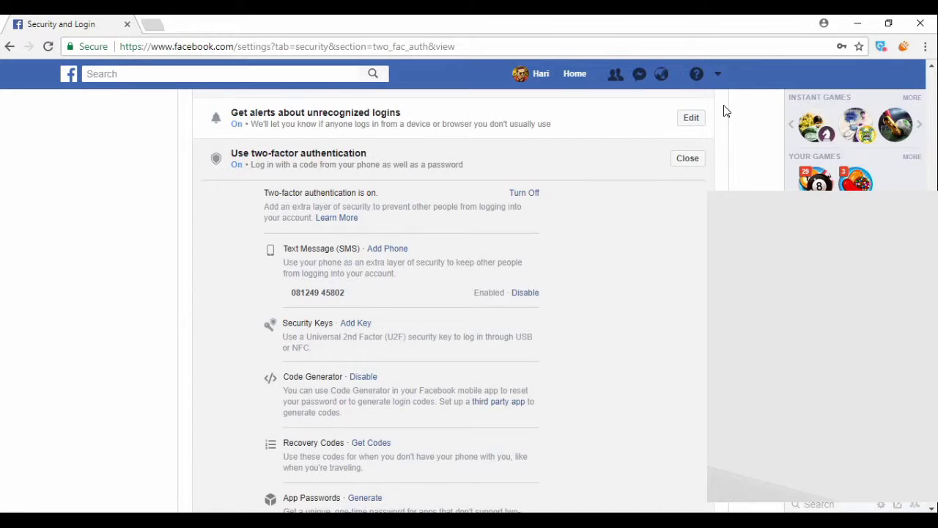
# Log out of Facebook and log back in with the account password.
pyautogui.click(720, 80)
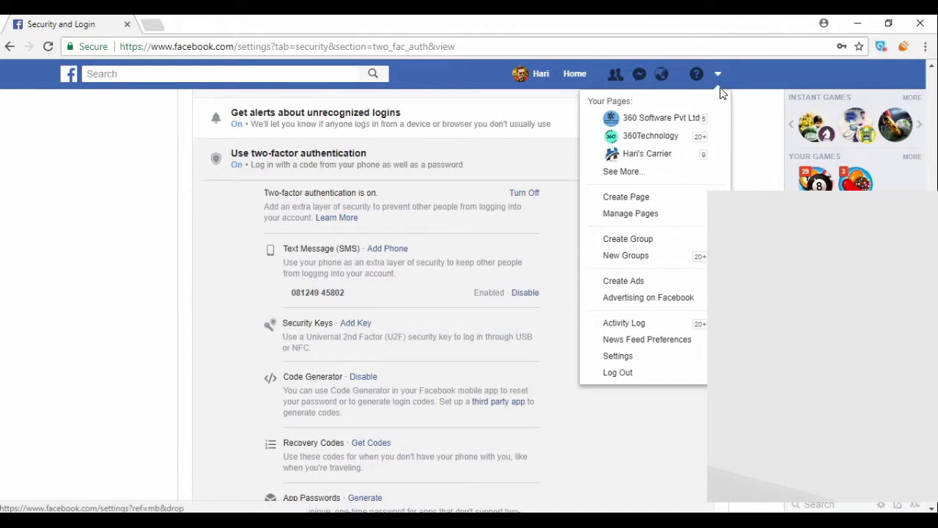
pyautogui.click(635, 379)
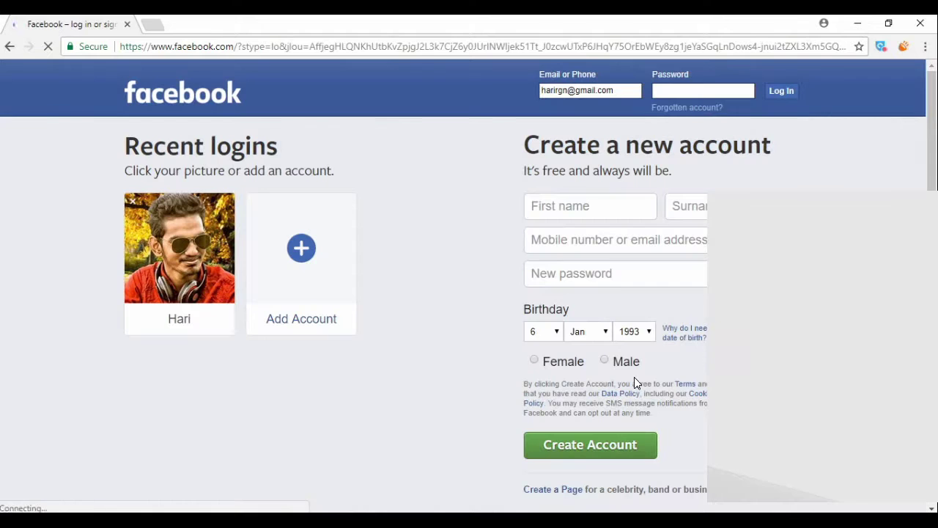
pyautogui.click(698, 90)
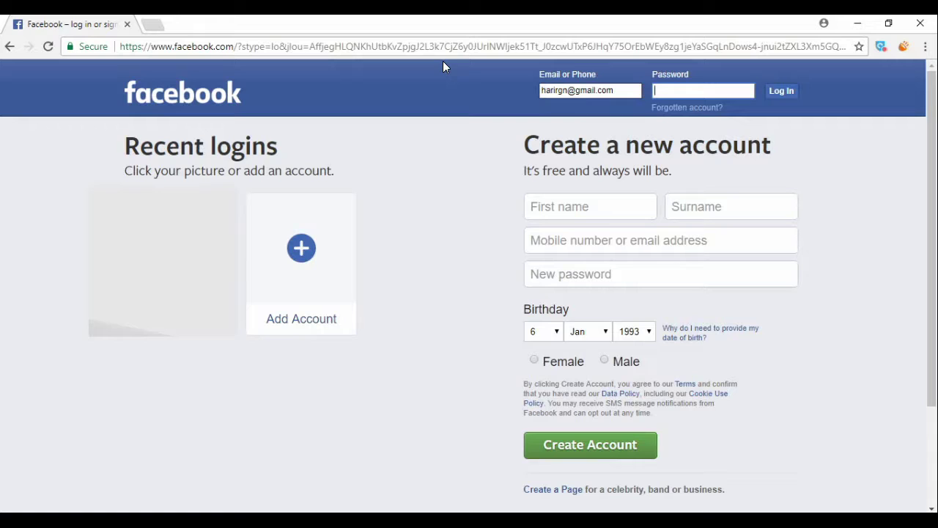
pyautogui.write('**********************')
pyautogui.click(777, 90)
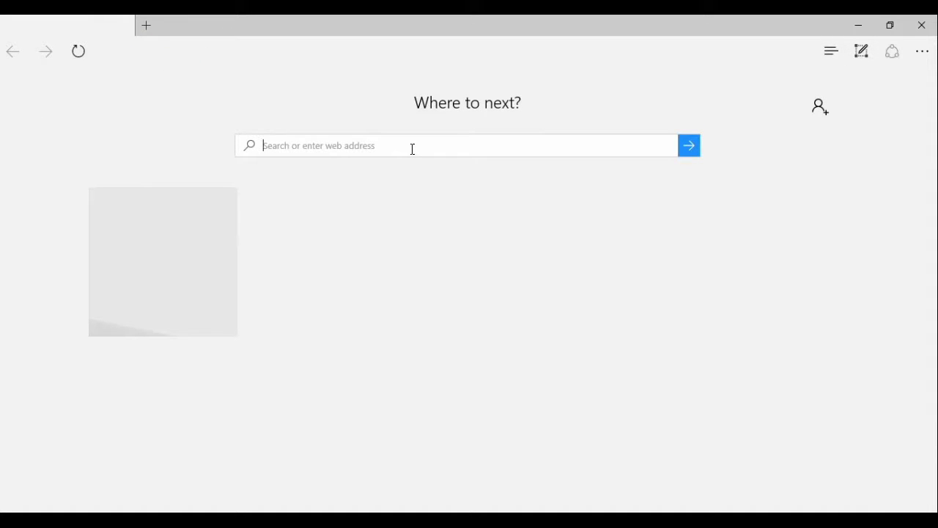
# Load facebook.com in Edge, then close the Mersal video window and the empty Edge window.
pyautogui.write('facebo')
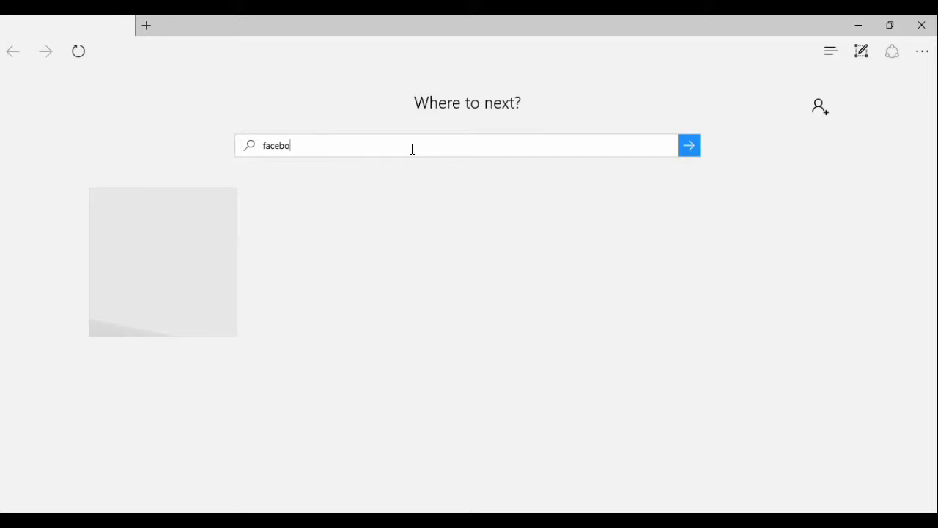
pyautogui.write('ok.')
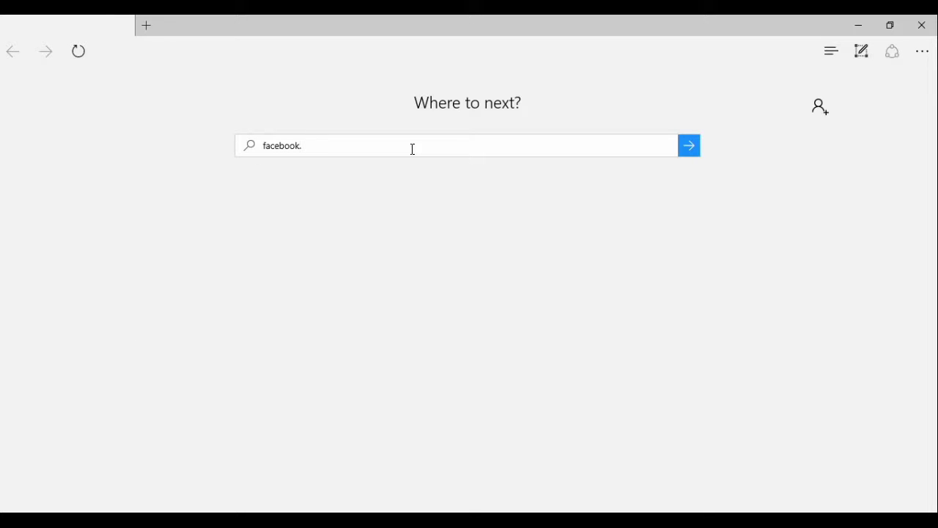
pyautogui.write('com')
pyautogui.press('Return')
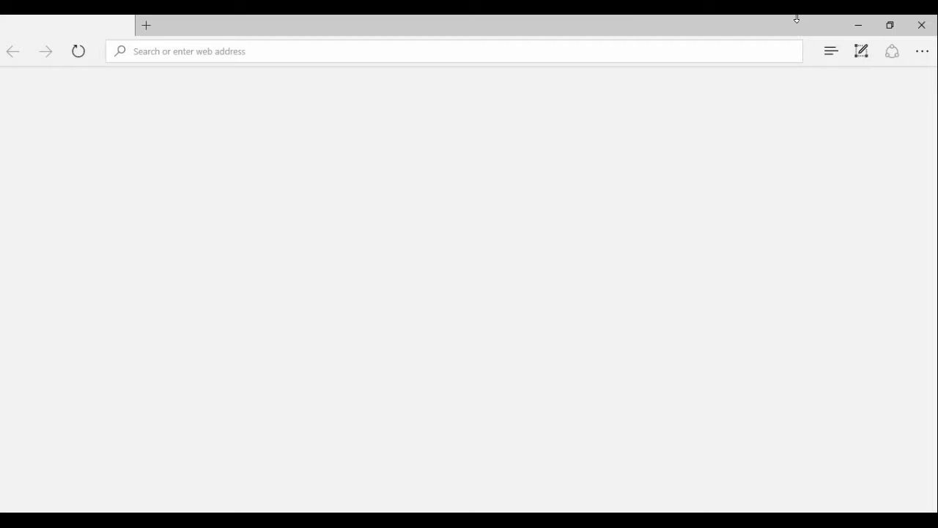
pyautogui.click(859, 23)
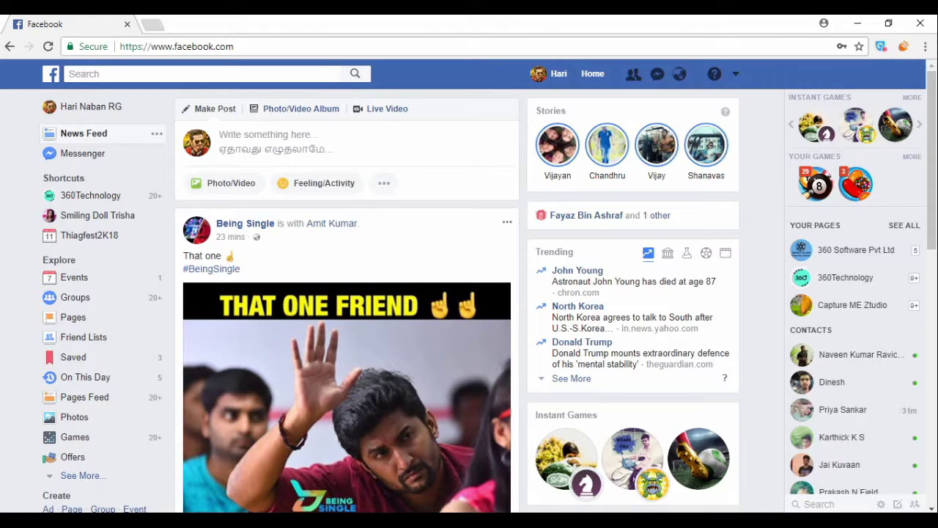
pyautogui.hotkey('alt', 'Tab')
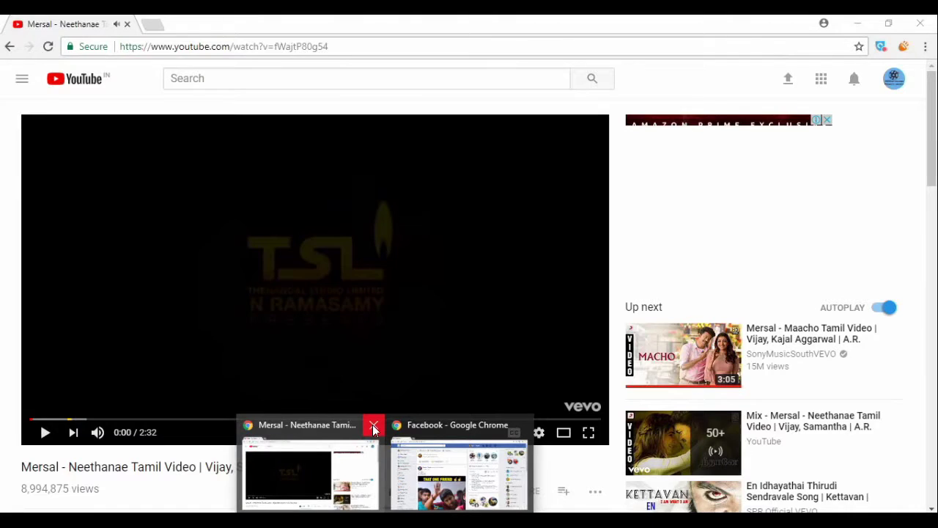
pyautogui.click(372, 425)
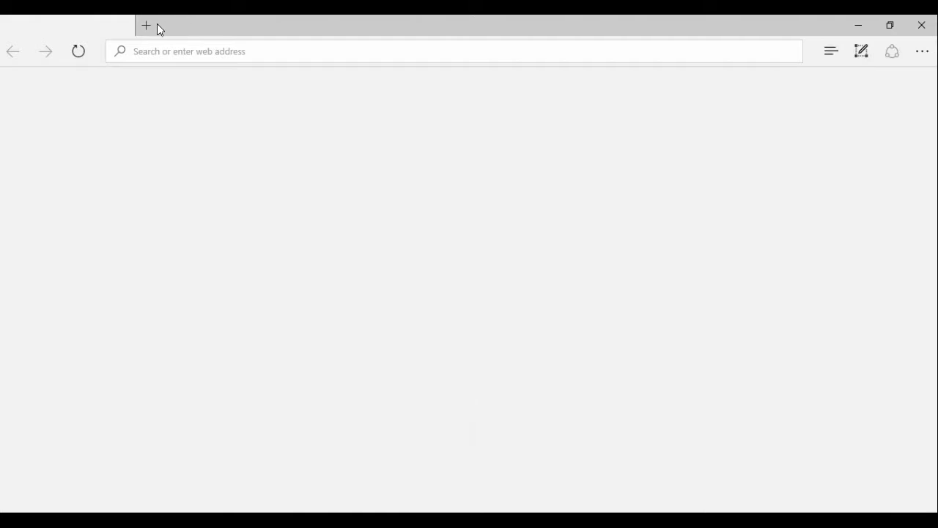
pyautogui.click(922, 24)
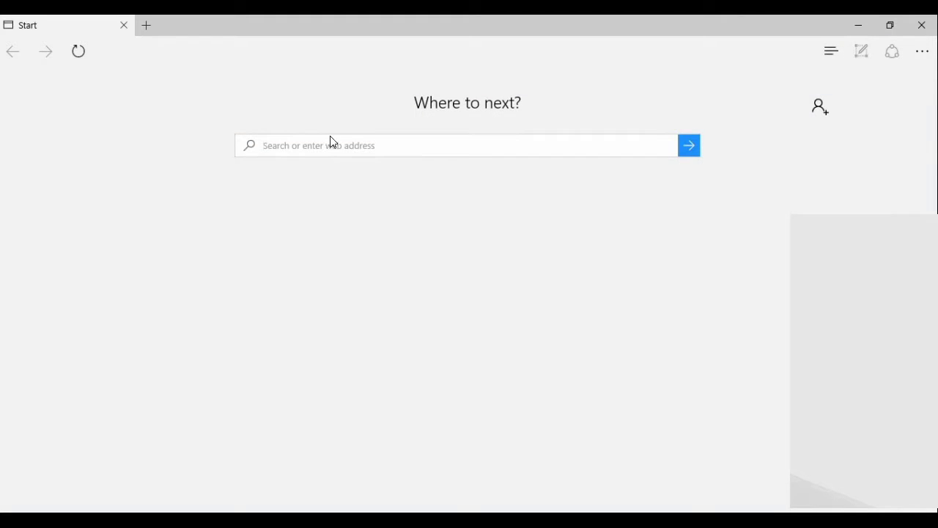
# Load fb.com from Edge's Start page address box.
pyautogui.click(332, 145)
pyautogui.write('fb.com')
pyautogui.press('Return')
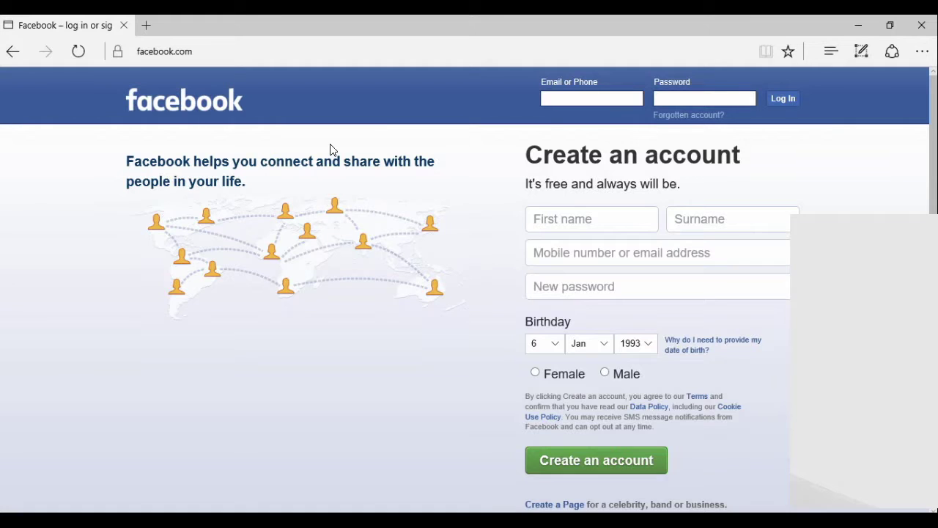
# Sign in with the account email and password, reaching the two-factor login code page.
pyautogui.click(559, 93)
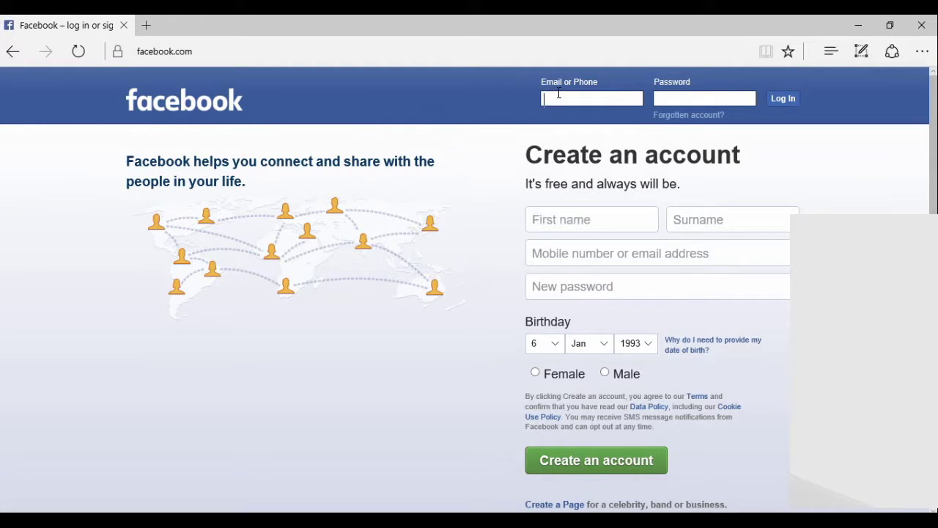
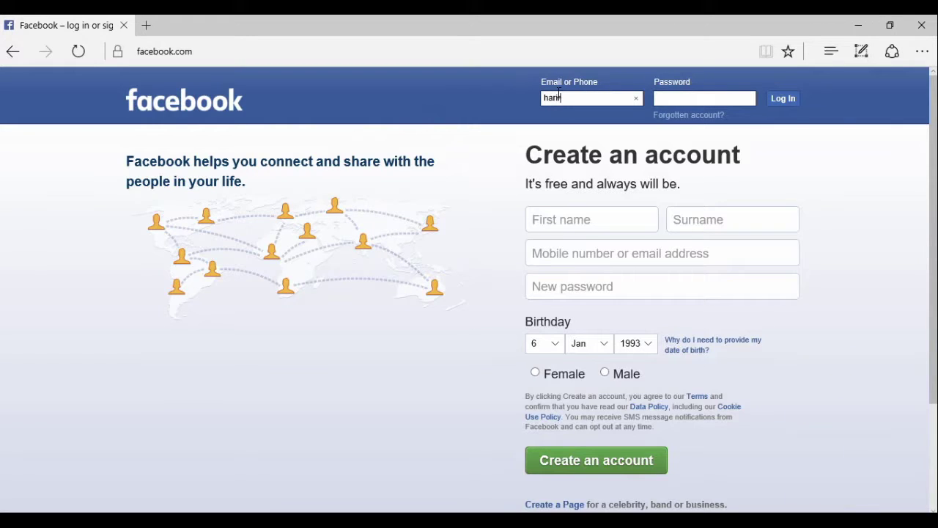
pyautogui.press('Tab')
pyautogui.write('********')
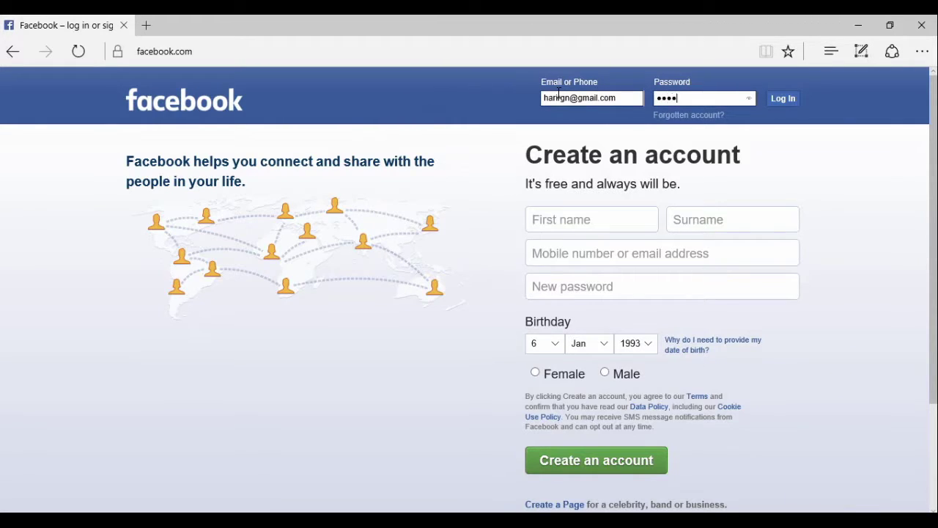
pyautogui.write('*********')
pyautogui.click(785, 101)
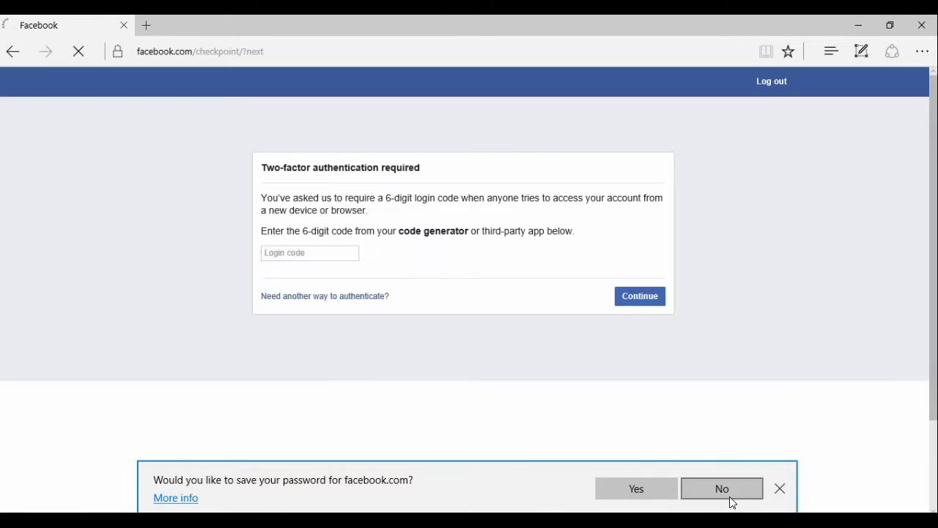
# Decline saving the password in Edge, then launch Vysor from Chrome's apps page.
pyautogui.click(729, 496)
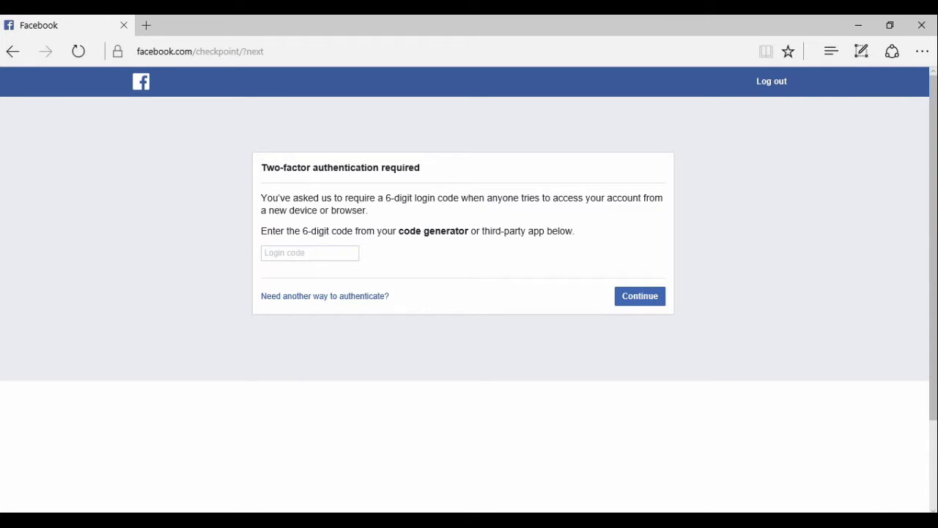
pyautogui.hotkey('alt', 'Tab')
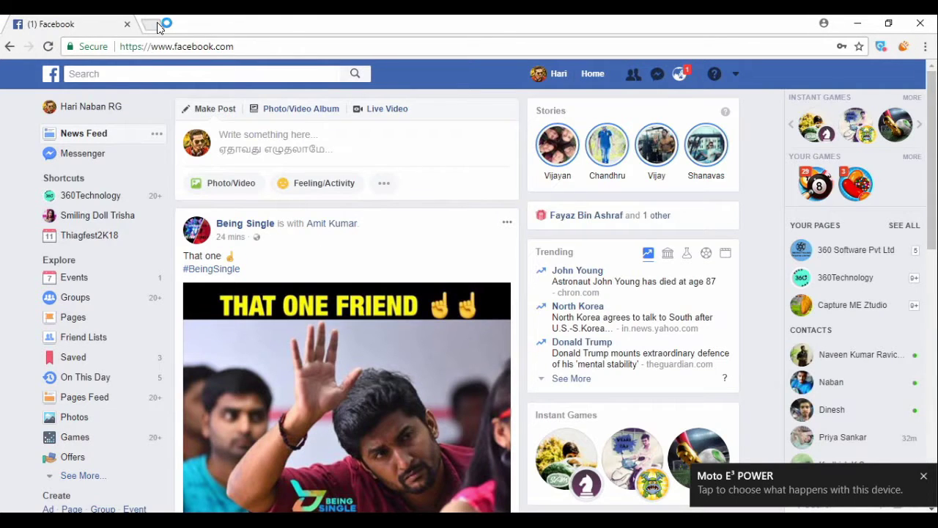
pyautogui.click(157, 26)
pyautogui.click(36, 73)
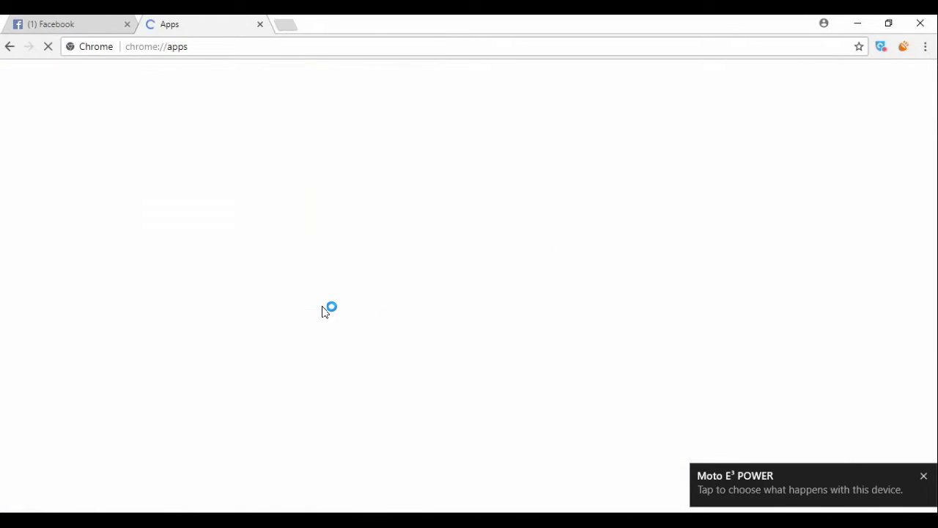
pyautogui.click(282, 293)
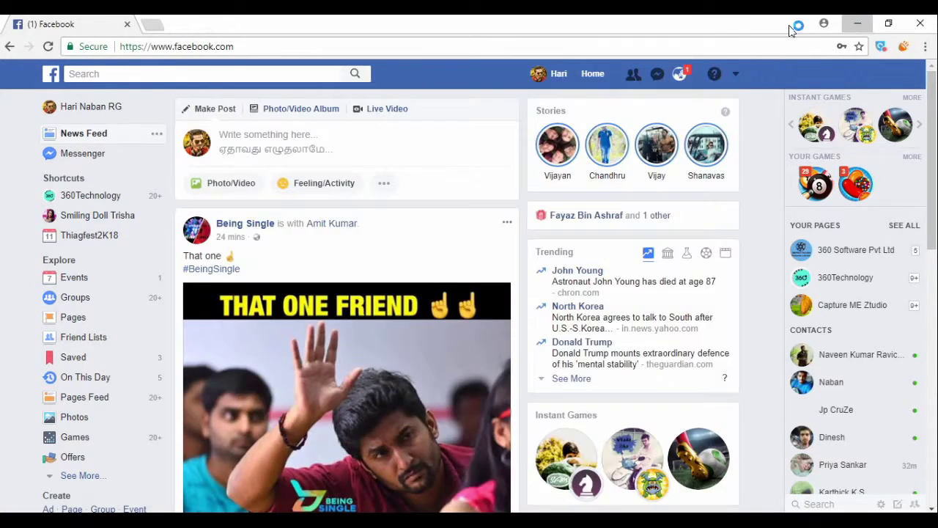
pyautogui.click(857, 22)
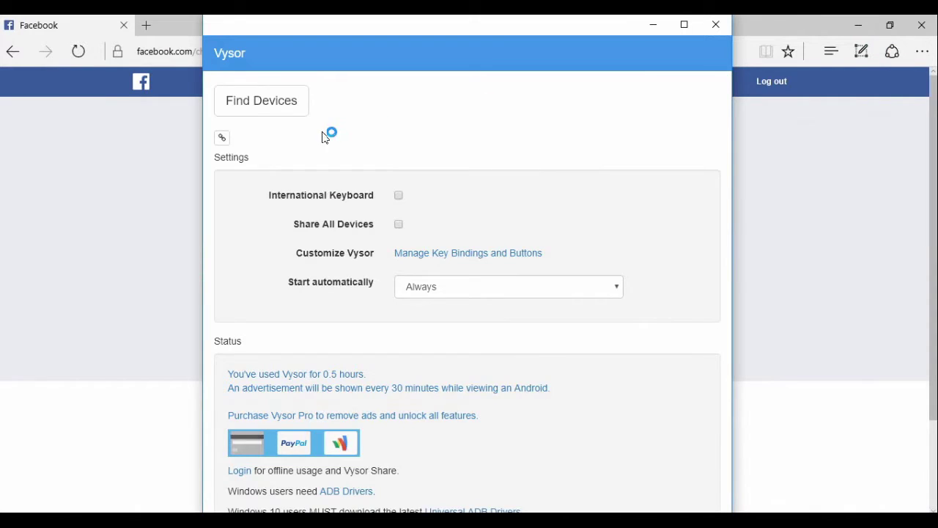
# Find and select the XT1706 phone in Vysor, then bring its mirror window to the front.
pyautogui.click(256, 108)
pyautogui.click(414, 234)
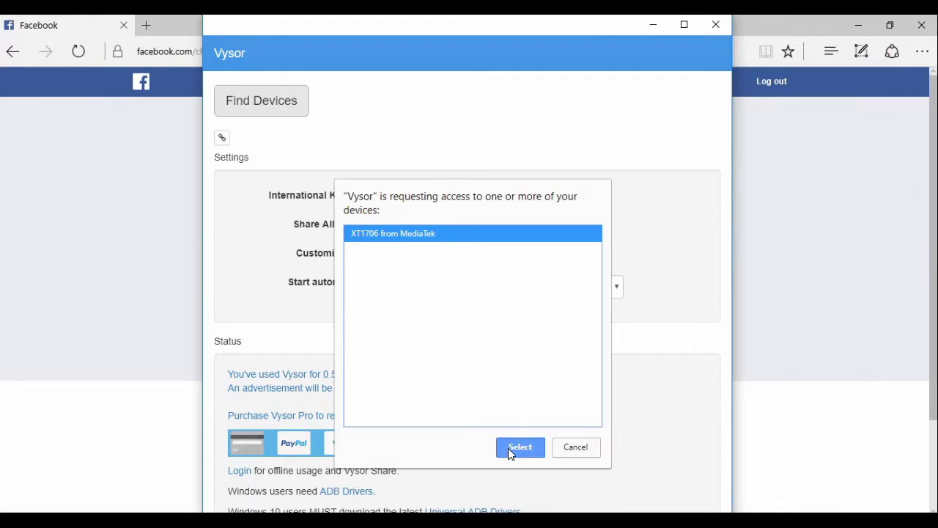
pyautogui.click(520, 449)
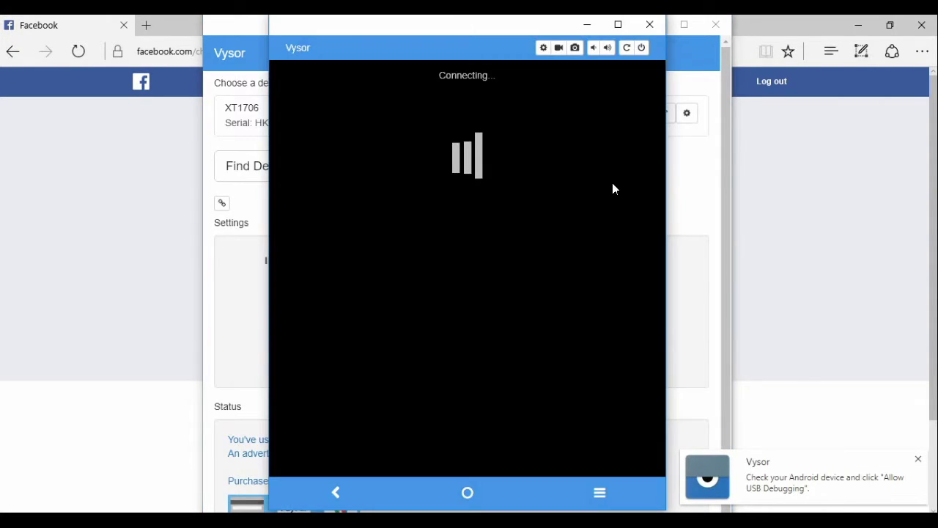
pyautogui.click(856, 25)
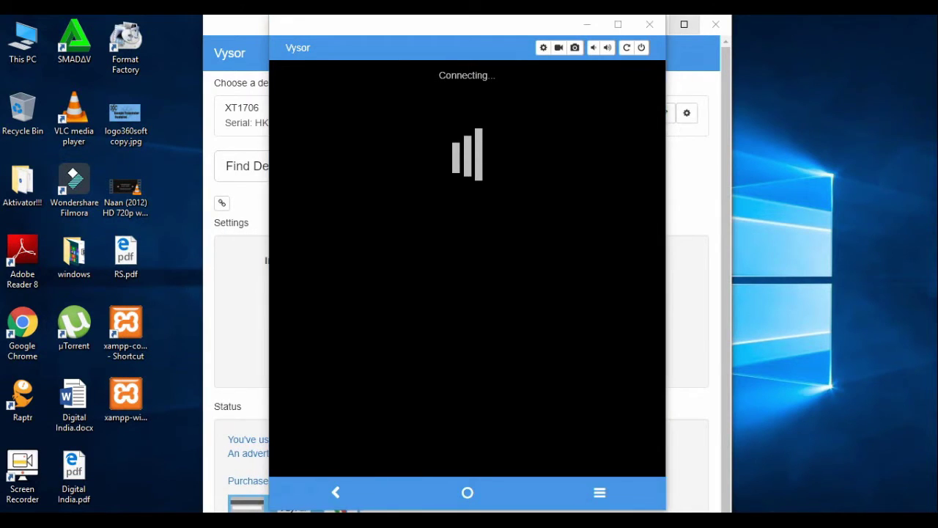
pyautogui.click(368, 507)
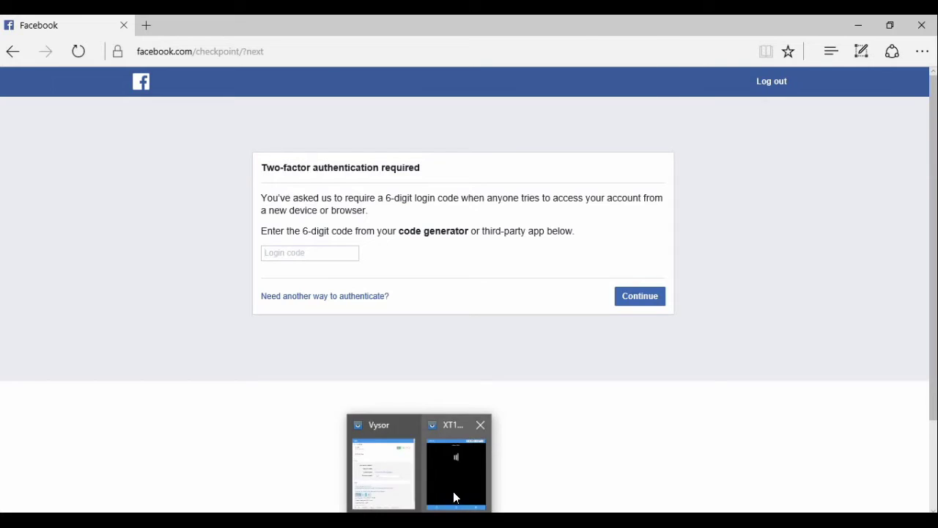
pyautogui.click(453, 491)
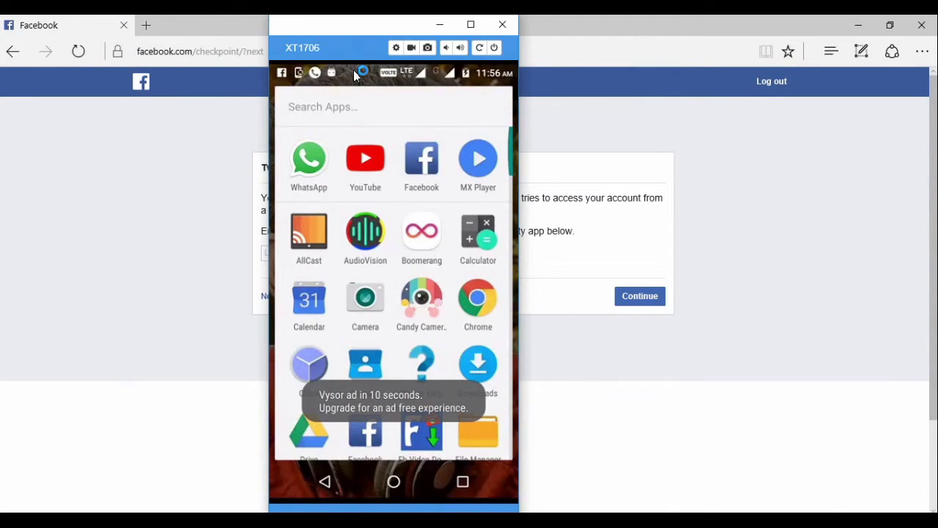
# Pull down the phone's notifications and tap YES on Facebook's two-factor login request.
pyautogui.moveTo(353, 73); pyautogui.dragTo(387, 148)
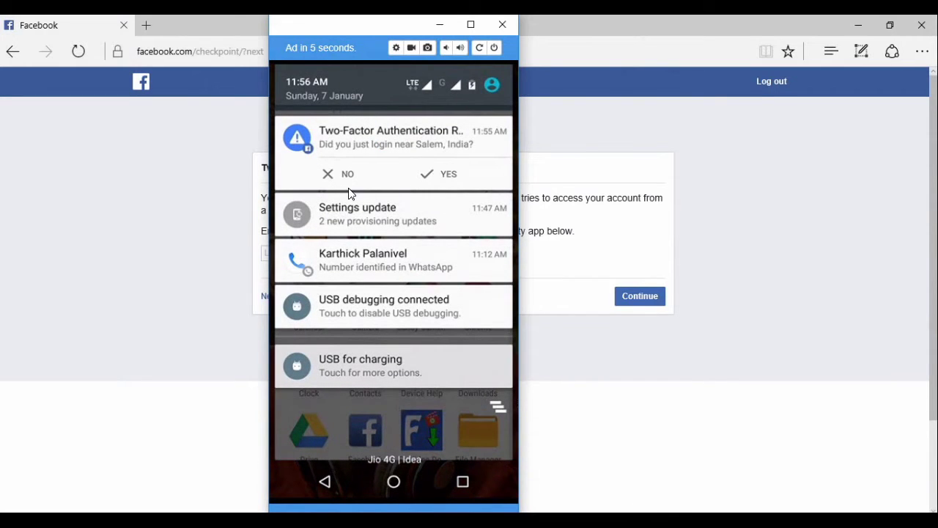
pyautogui.click(437, 175)
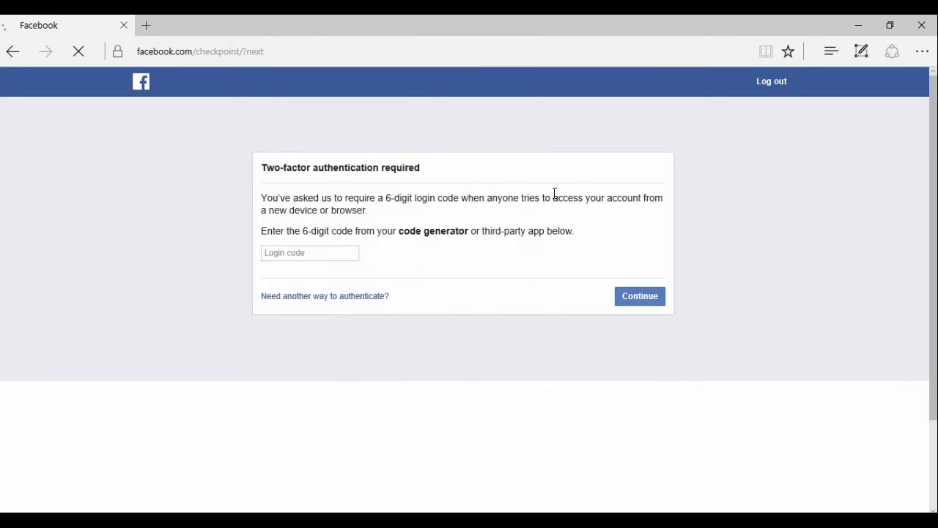
# Return to Edge's two-factor login page so the phone-approved sign-in reloads into the News Feed.
pyautogui.click(553, 193)
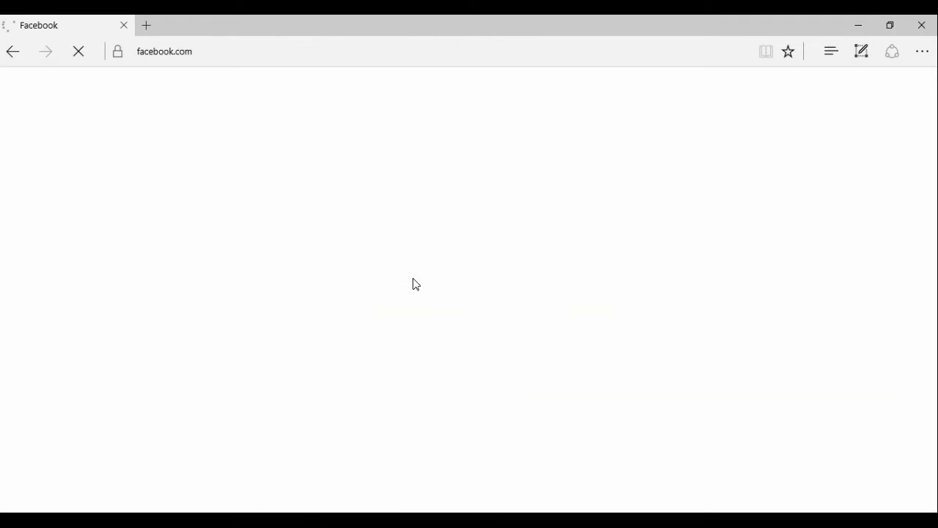